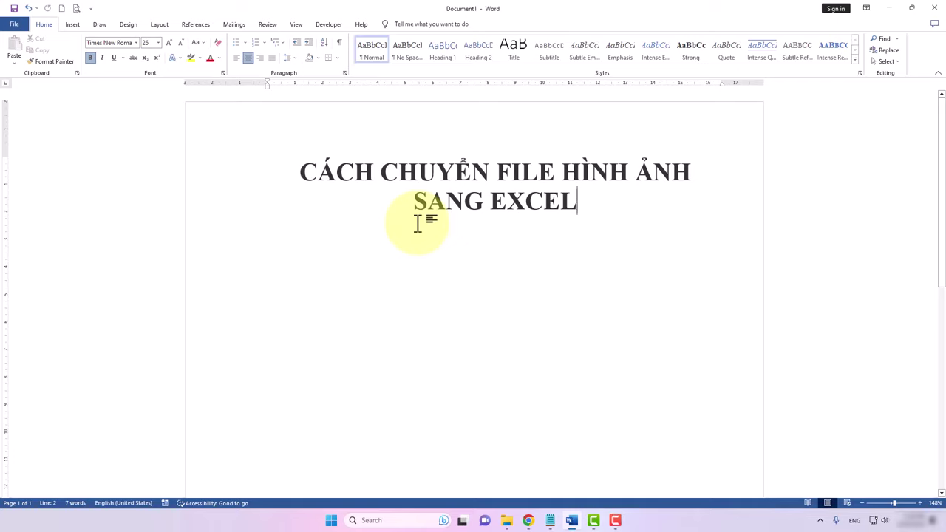
Minimize the Word document 'CÁCH CHUYỂN FILE HÌNH ẢNH SANG EXCEL' to reveal the desktop.
left_click(886, 9)
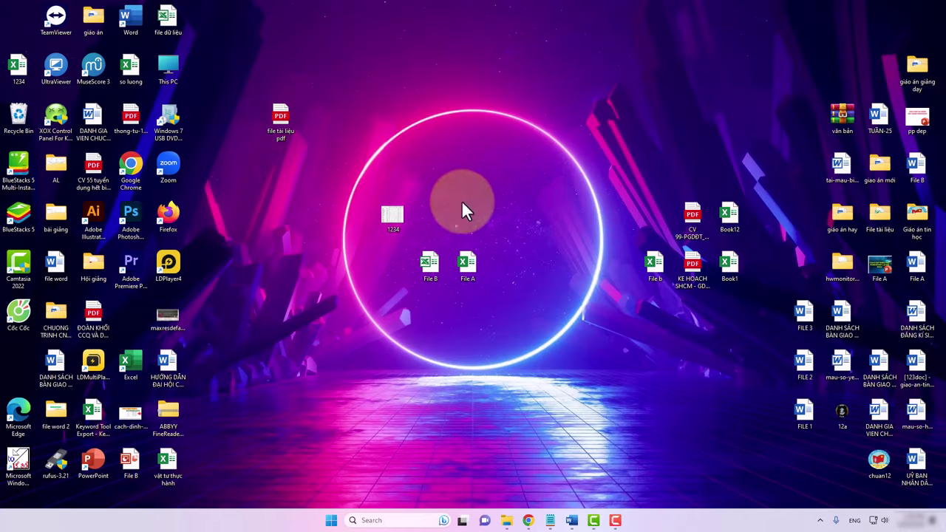
double_click(395, 213)
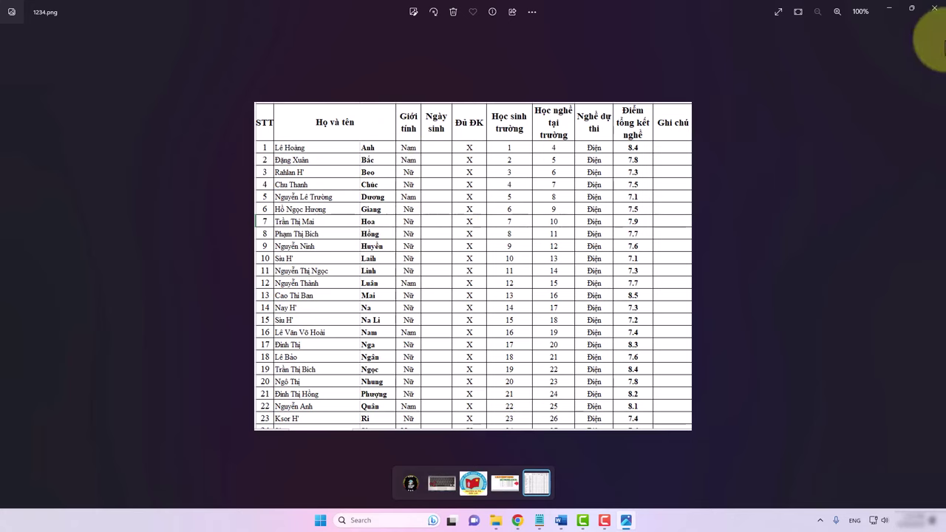
left_click(930, 7)
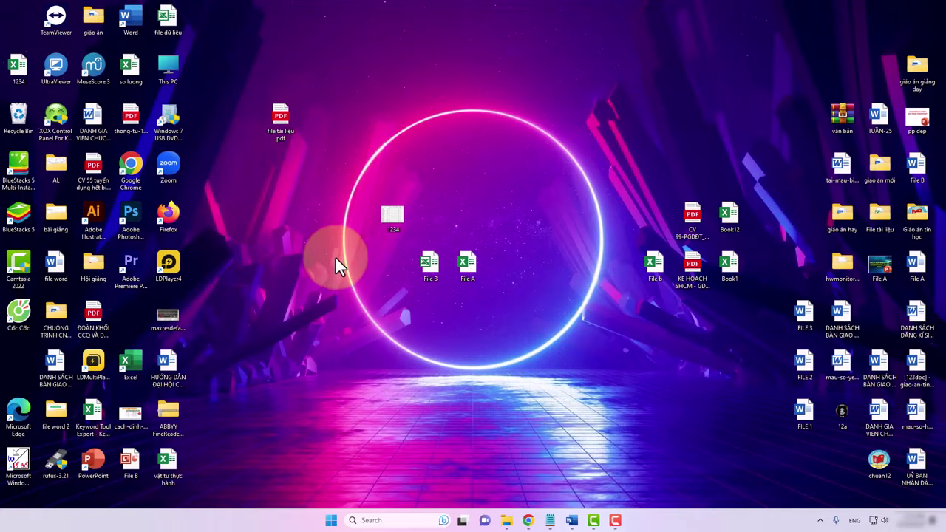
Launch Firefox, dismiss its welcome prompt and enter fastdoc.vn in the address bar.
double_click(172, 213)
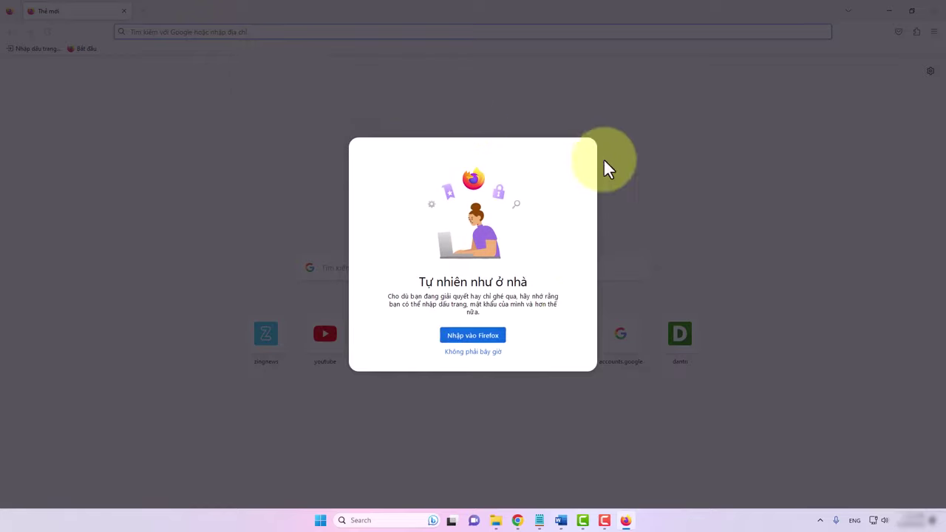
key("Escape")
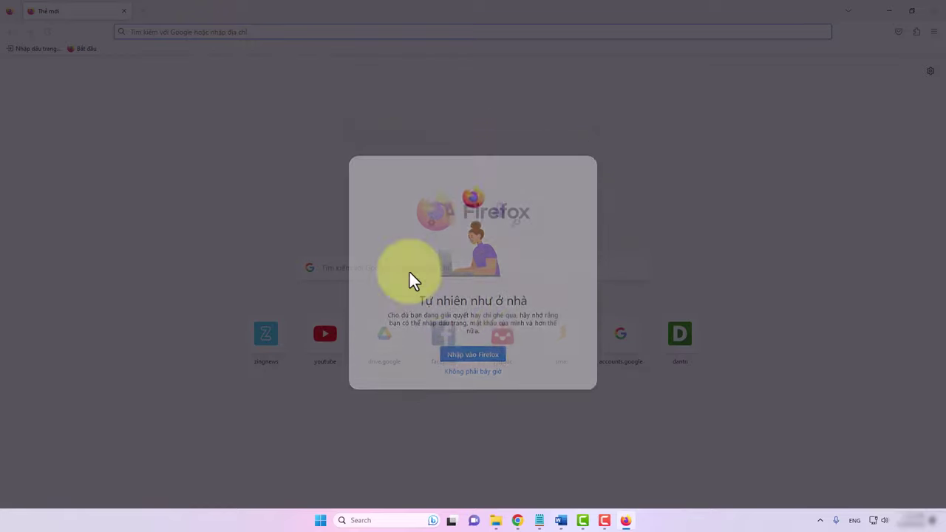
left_click(180, 32)
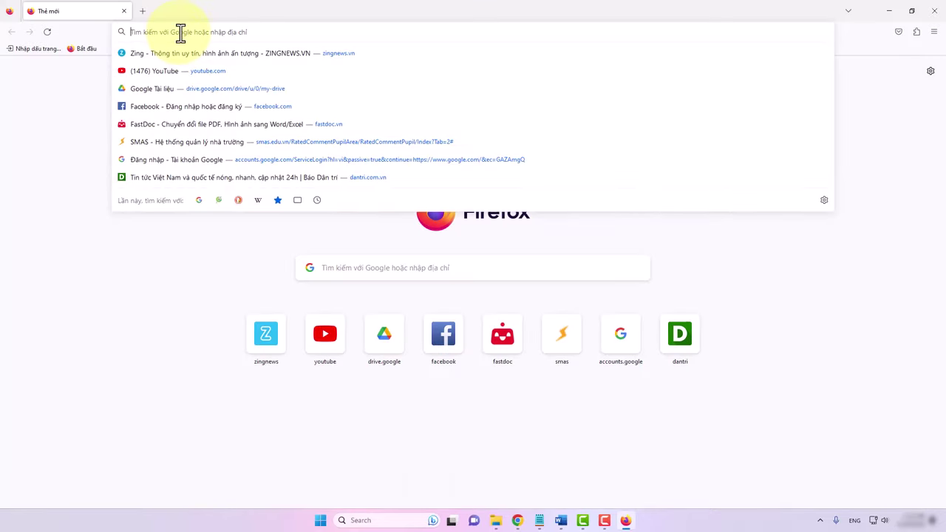
type("fa")
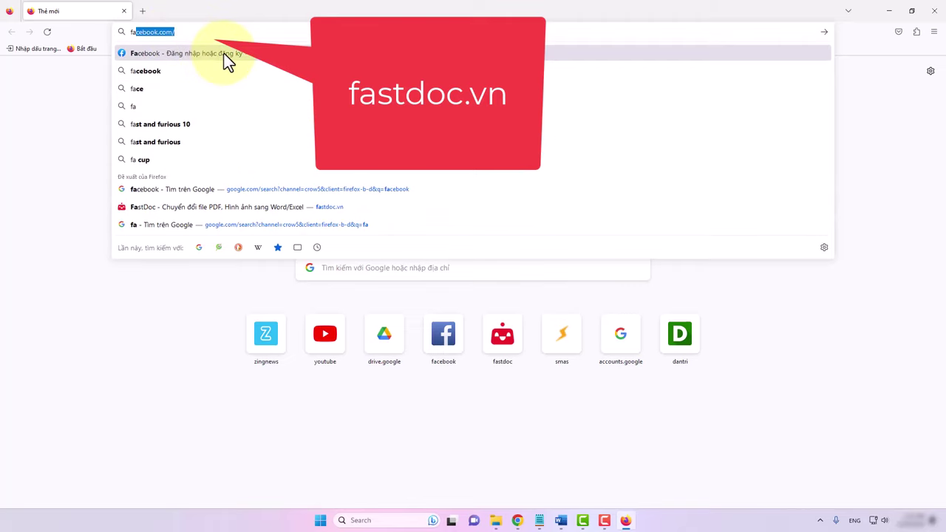
type("s")
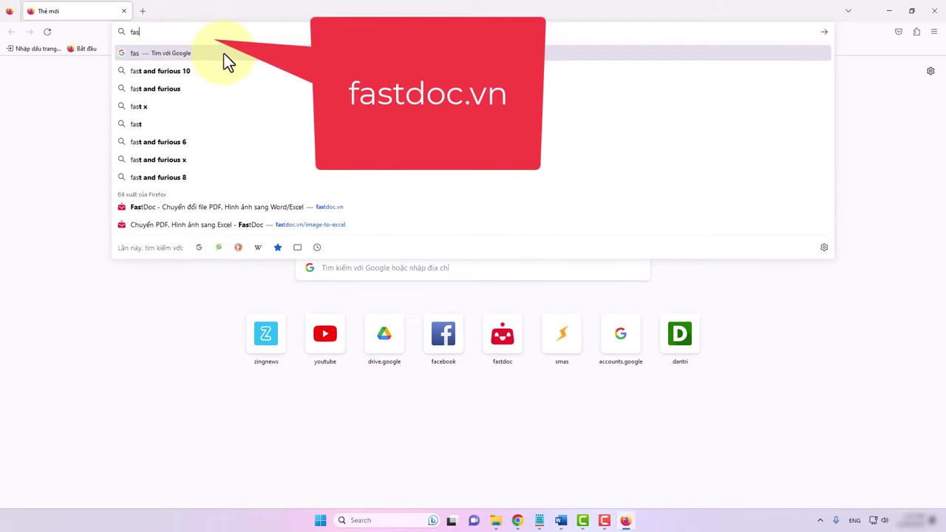
type("tdoc.v")
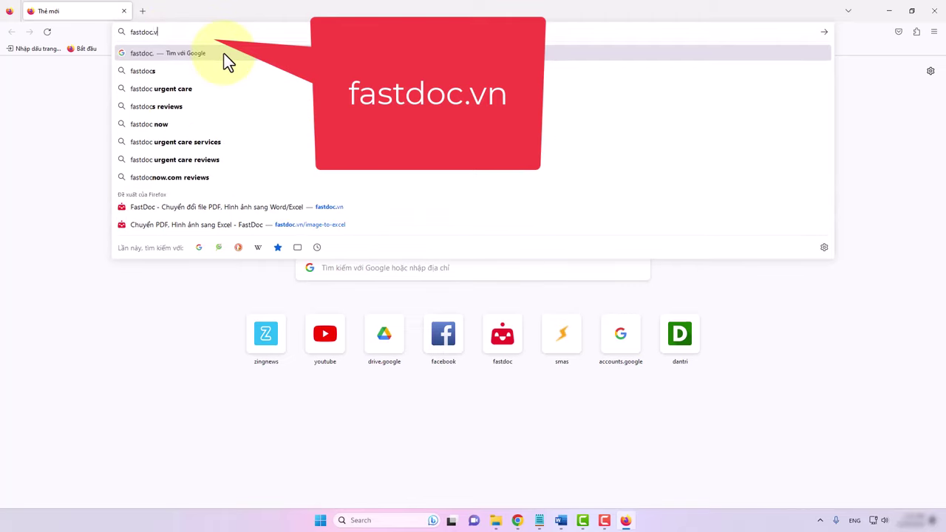
type("n")
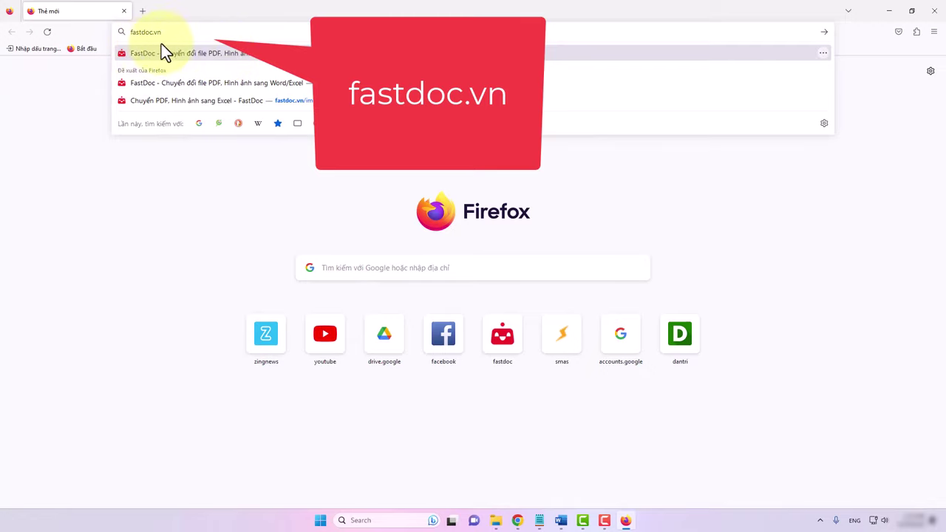
Go to fastdoc.vn and open its 'Chuyển sang Excel' image-to-Excel tool.
left_click(174, 54)
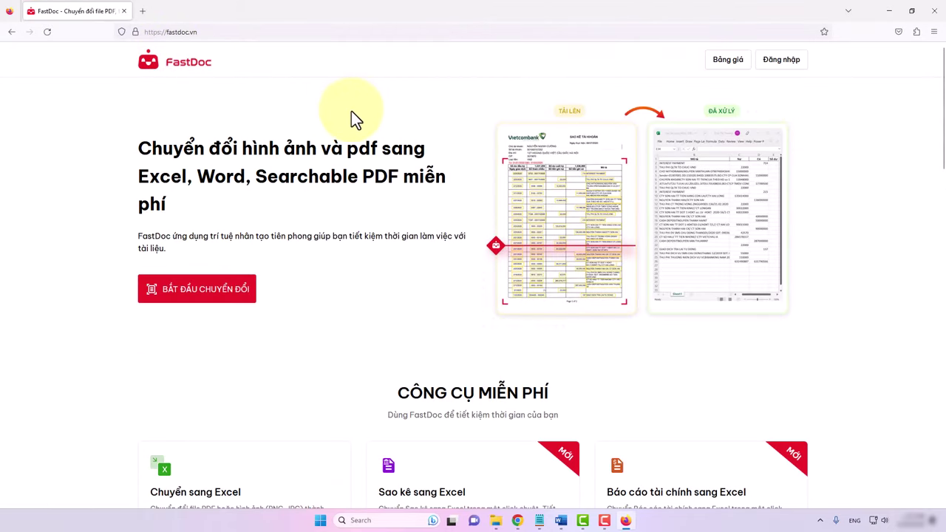
scroll(351, 115, "down", 5)
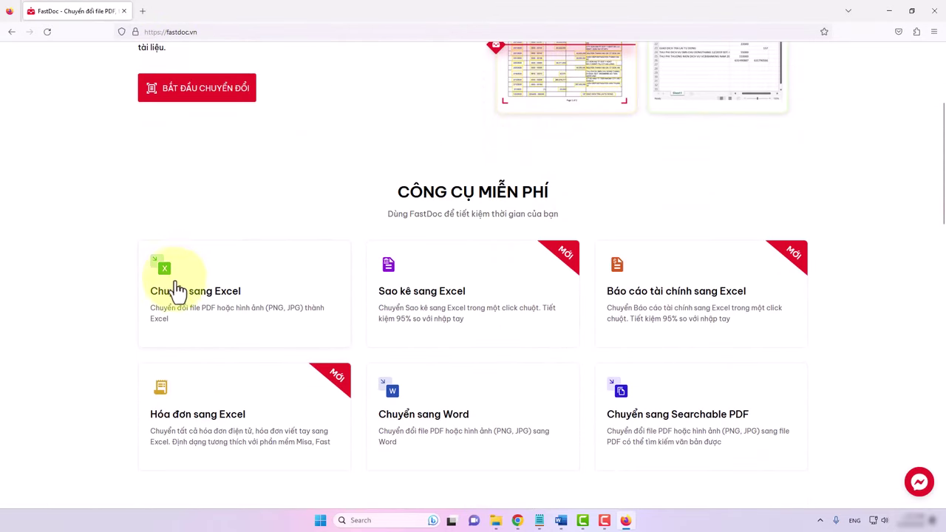
left_click(218, 299)
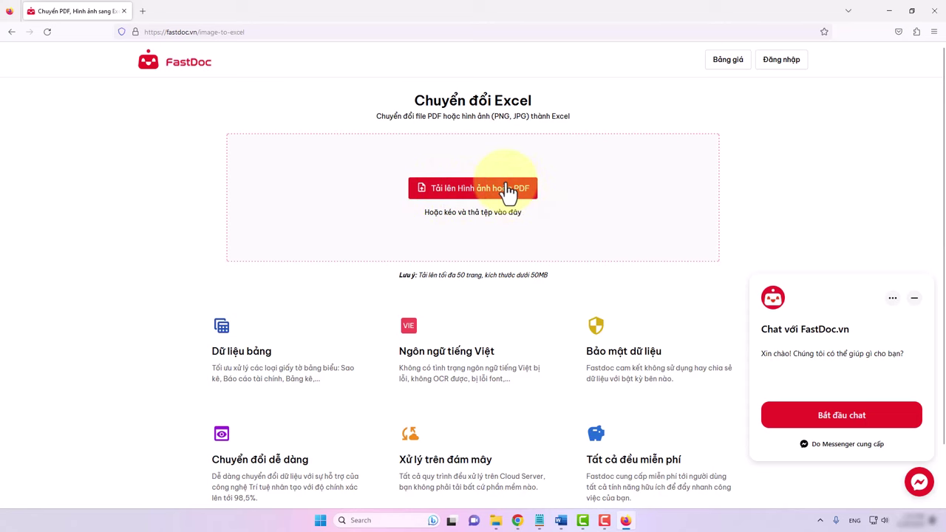
Sign in to FastDoc with 'Tiếp tục với Google' and choose a Google account.
left_click(481, 197)
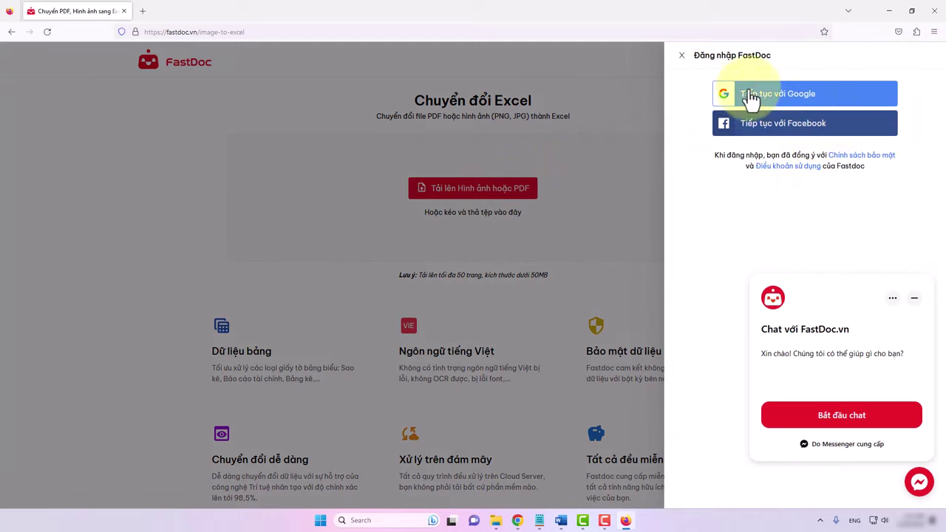
left_click(783, 99)
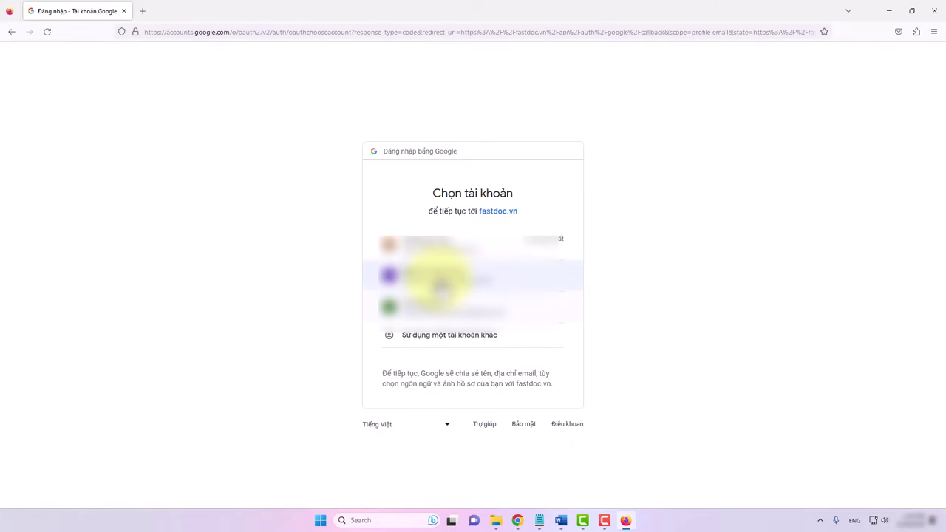
left_click(445, 279)
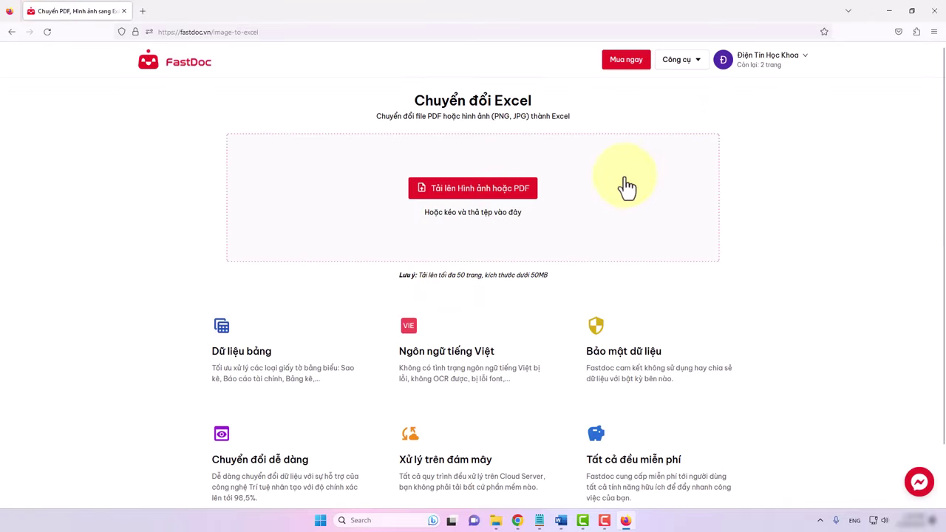
Upload the 1234.png image from the Desktop to the Excel converter.
left_click(470, 194)
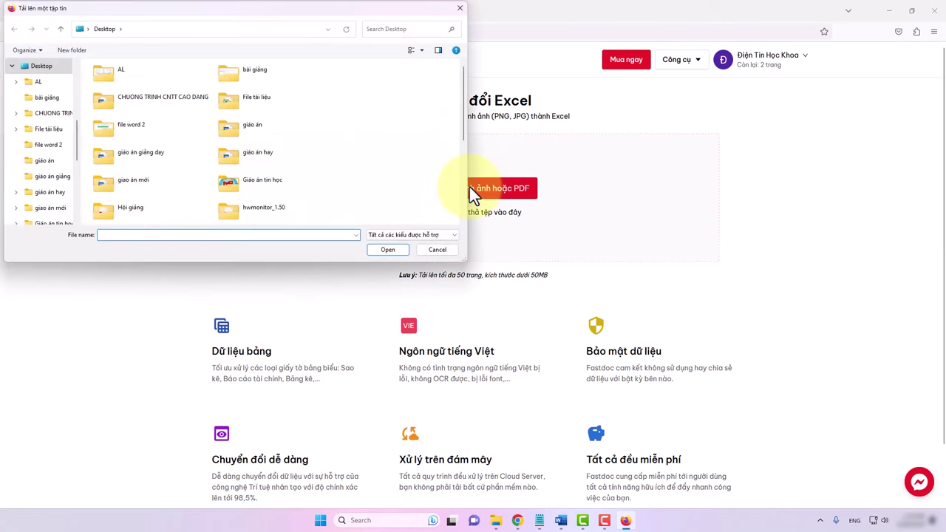
scroll(357, 156, "down", 5)
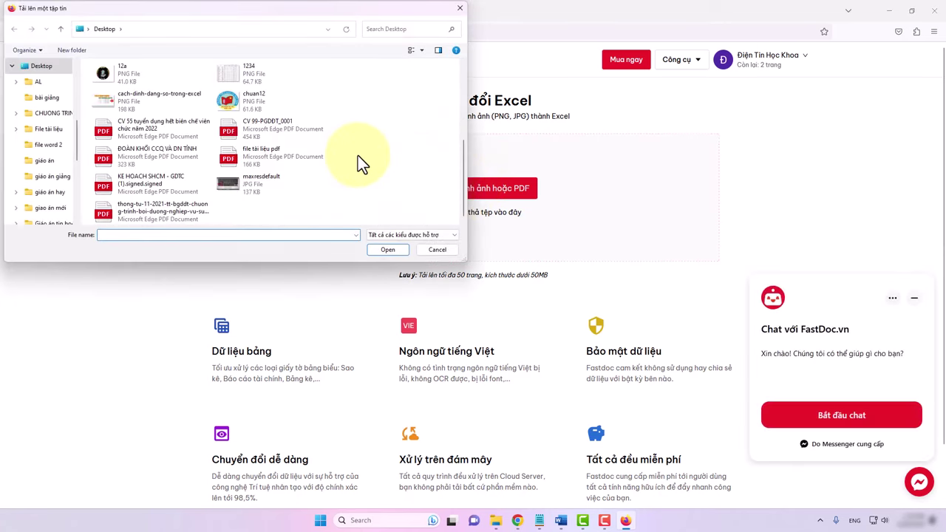
left_click(233, 72)
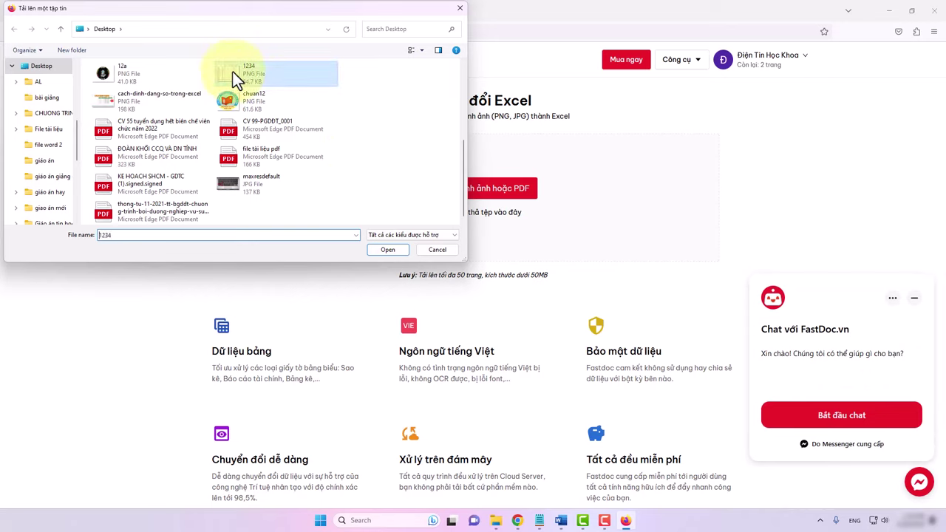
left_click(394, 250)
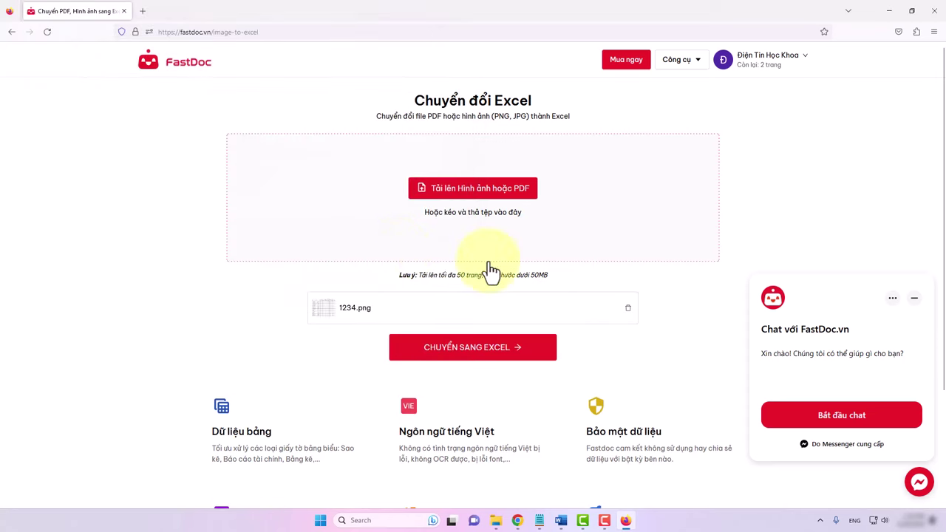
Convert the uploaded 1234.png image to Excel with 'Chuyển sang Excel'.
left_click(461, 357)
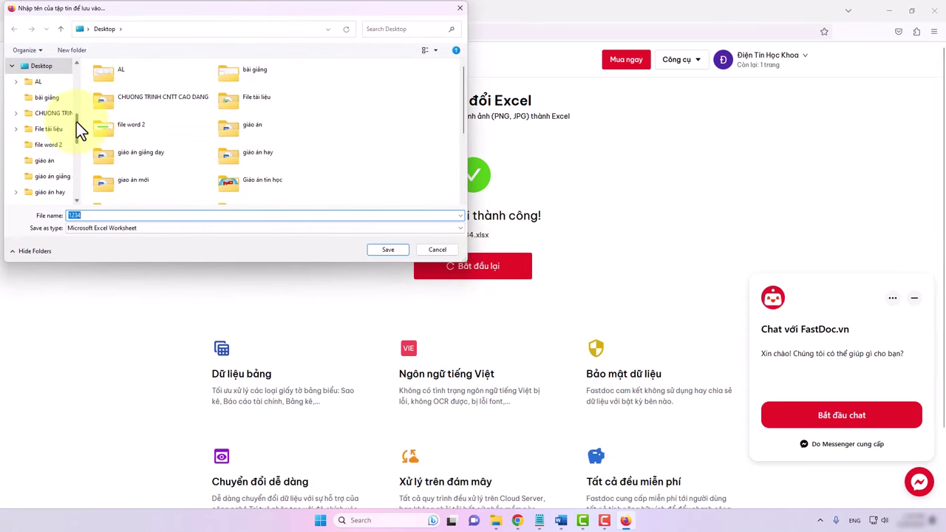
left_click_drag(76, 121, 80, 65)
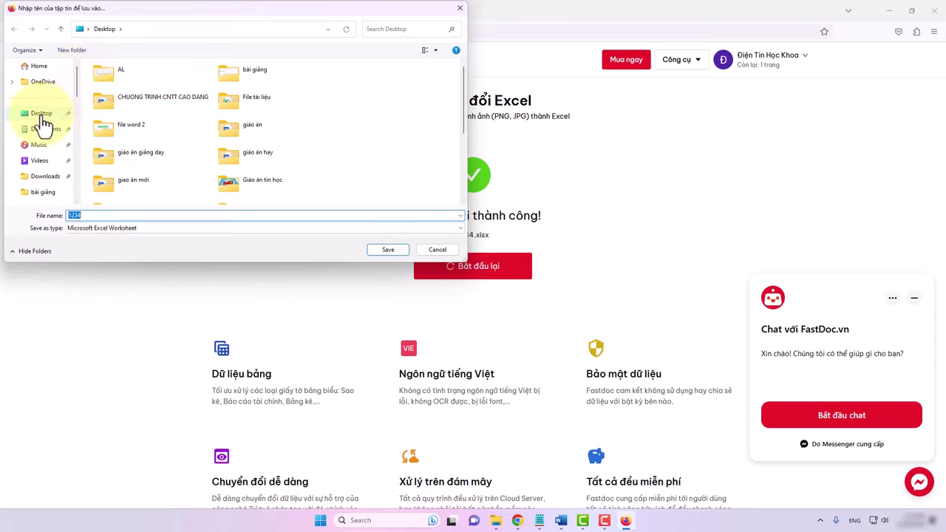
scroll(44, 125, "down", 2)
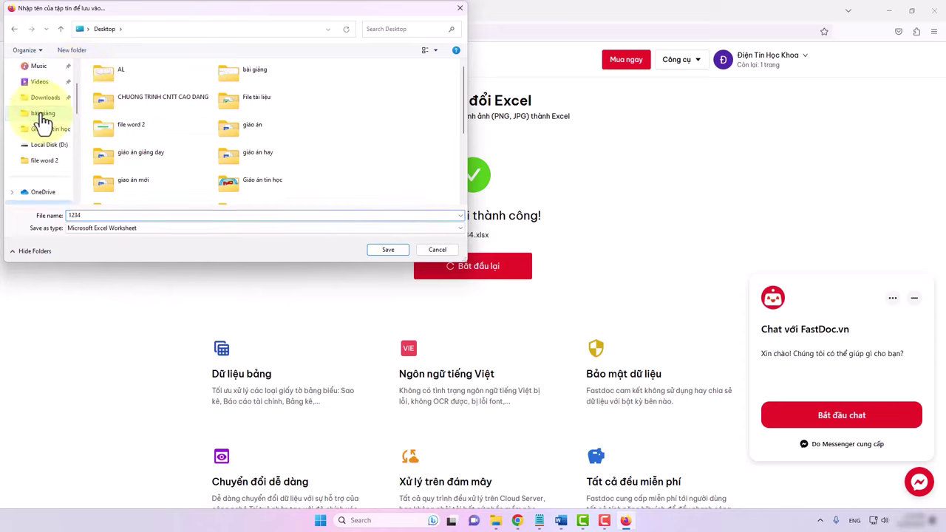
Save the converted workbook to the Desktop as 1234456, keeping the existing 1234.xlsx.
left_click(389, 251)
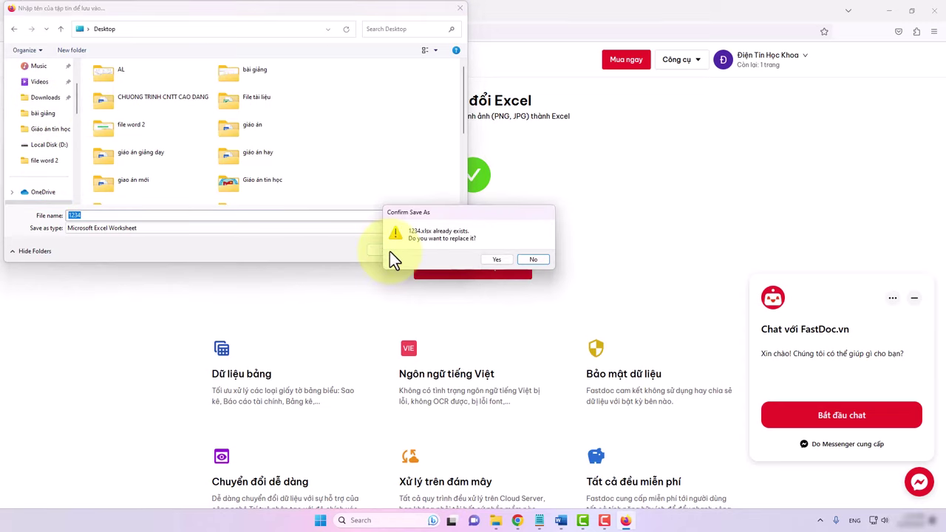
left_click(536, 260)
left_click(108, 214)
type("456")
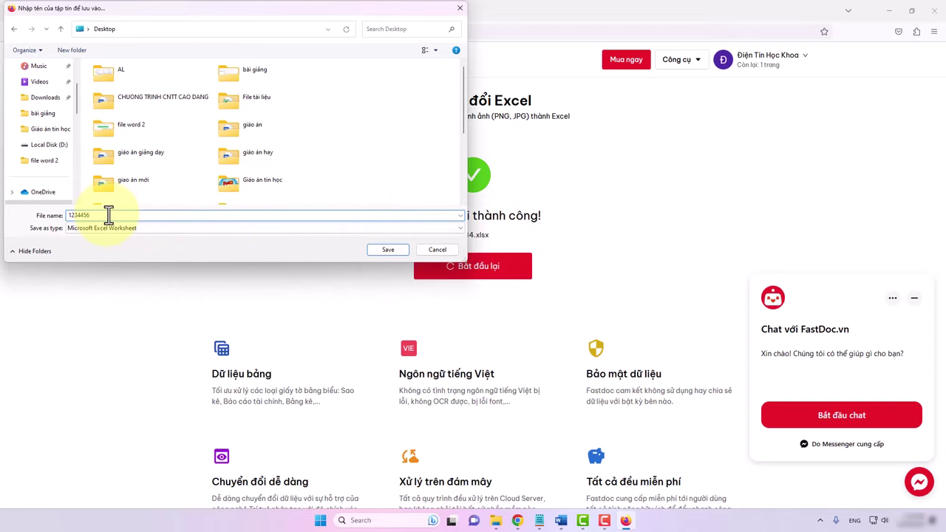
left_click(388, 251)
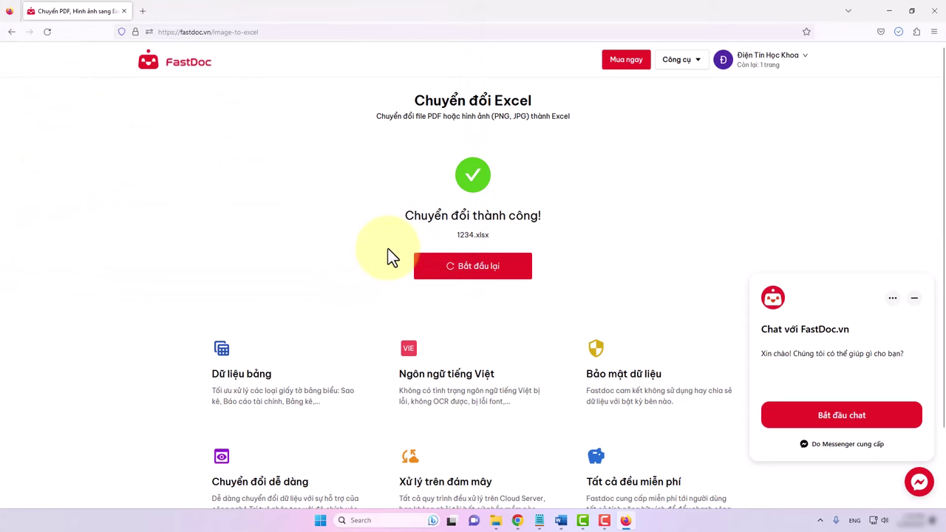
Minimize Firefox, move the 1234456 icon to the desktop centre and open it in Excel.
left_click(890, 11)
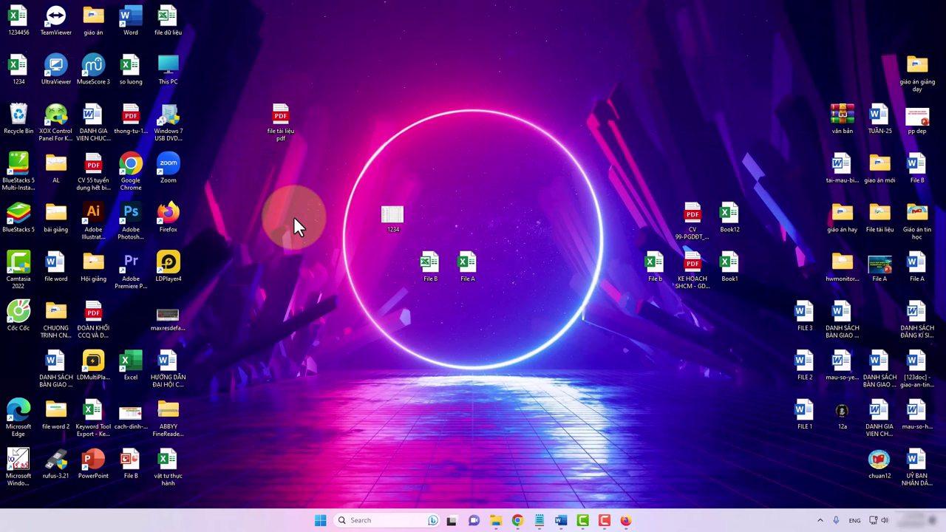
left_click_drag(16, 19, 428, 122)
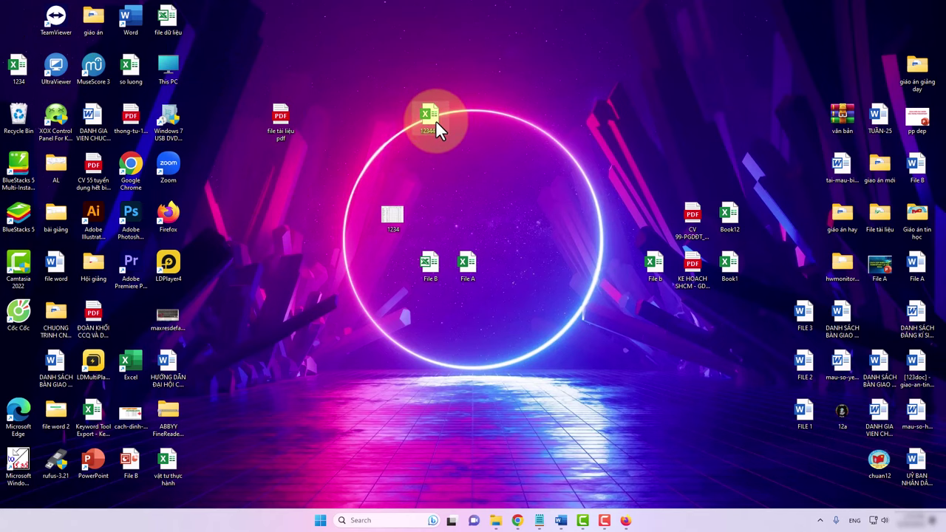
double_click(435, 120)
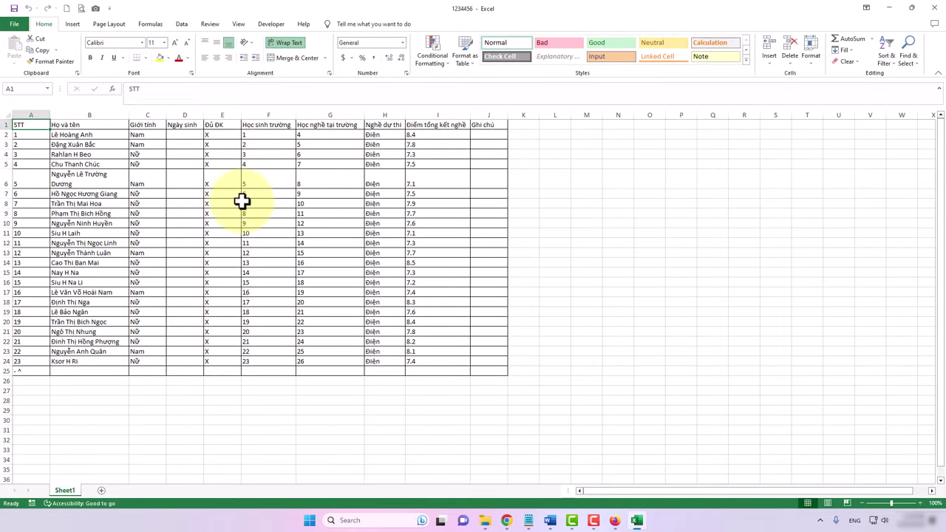
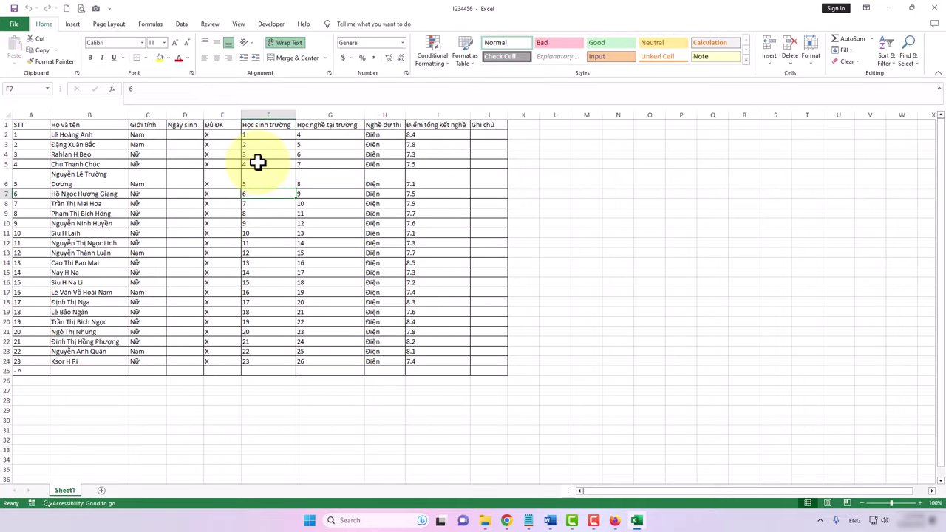
Minimize the 1234456 student-list workbook so the desktop shows.
scroll(257, 163, "down", 4)
scroll(257, 162, "up", 4)
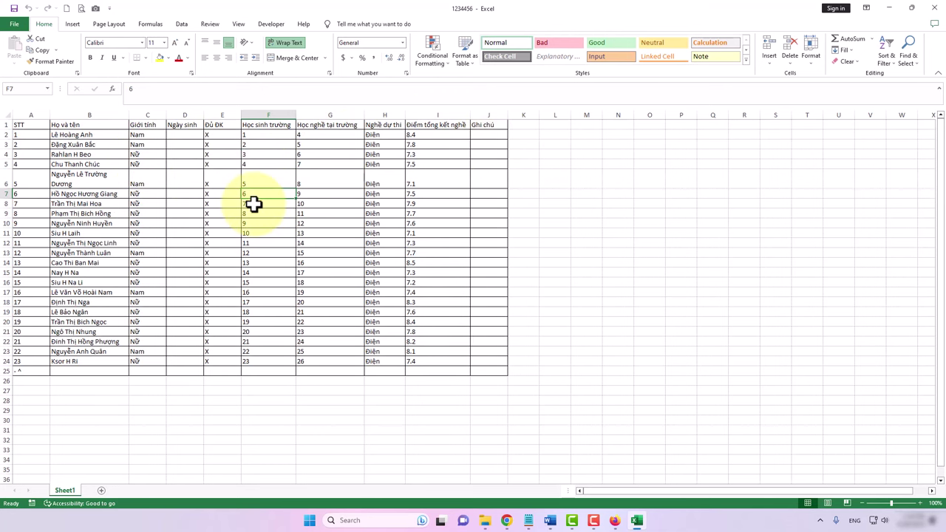
left_click(890, 8)
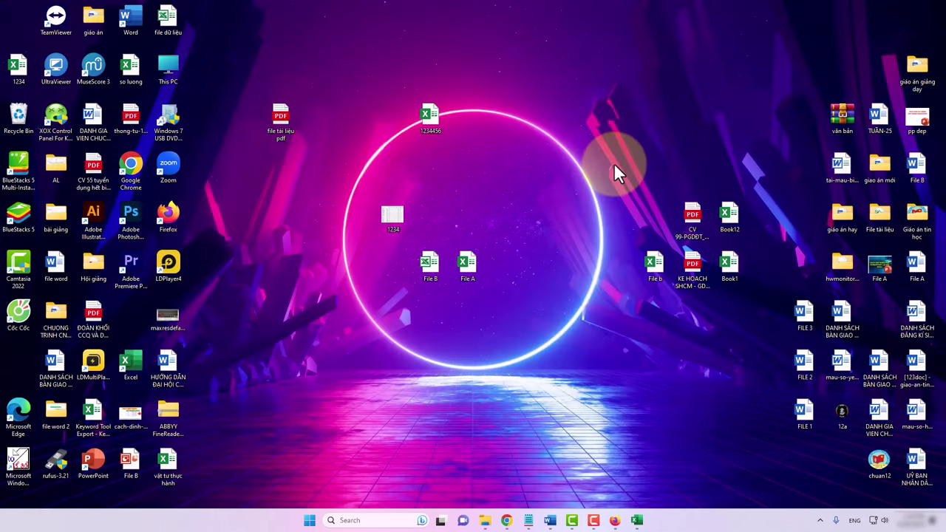
Snap 1234.png in Photos on the right beside the Excel sheet, then return to the Word document.
double_click(393, 214)
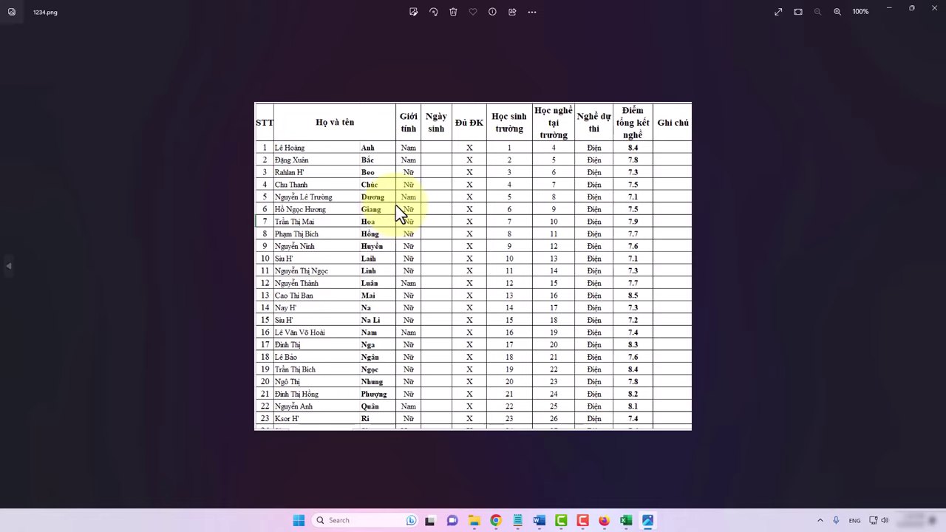
key("super+Right")
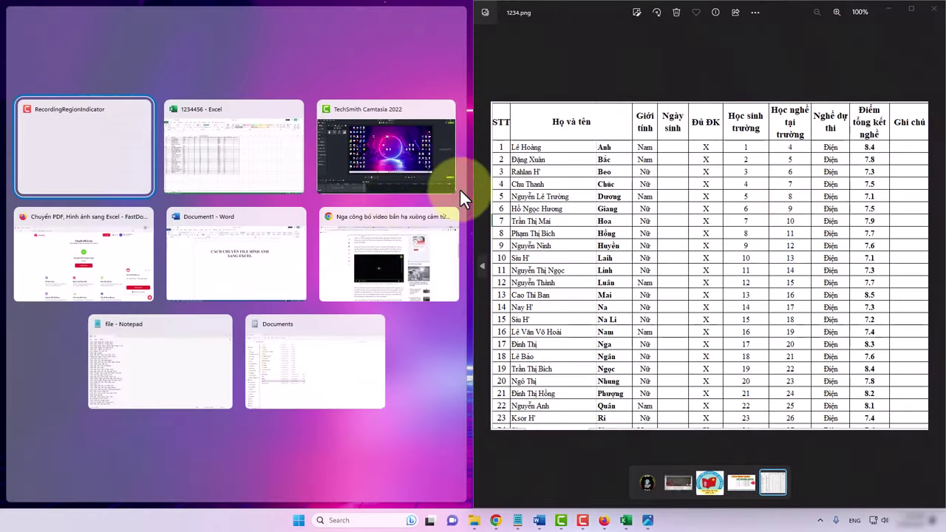
left_click(245, 158)
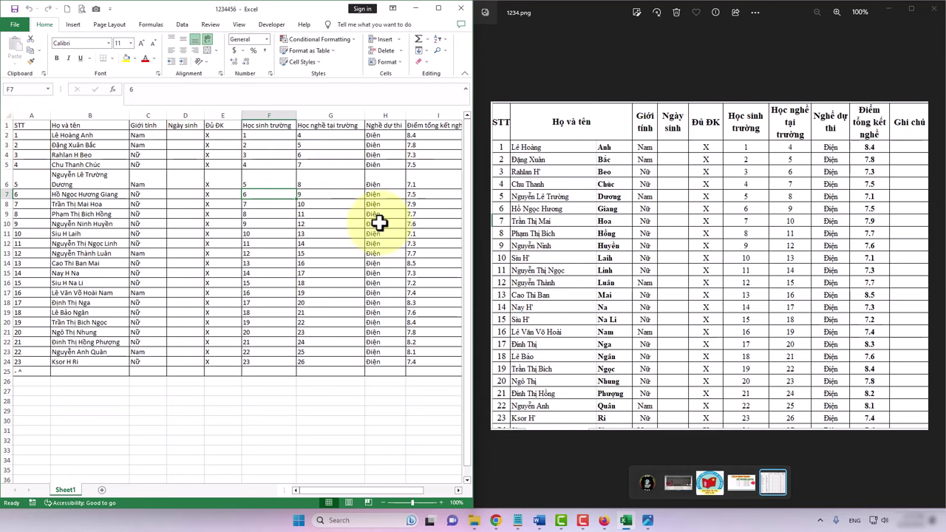
left_click(540, 519)
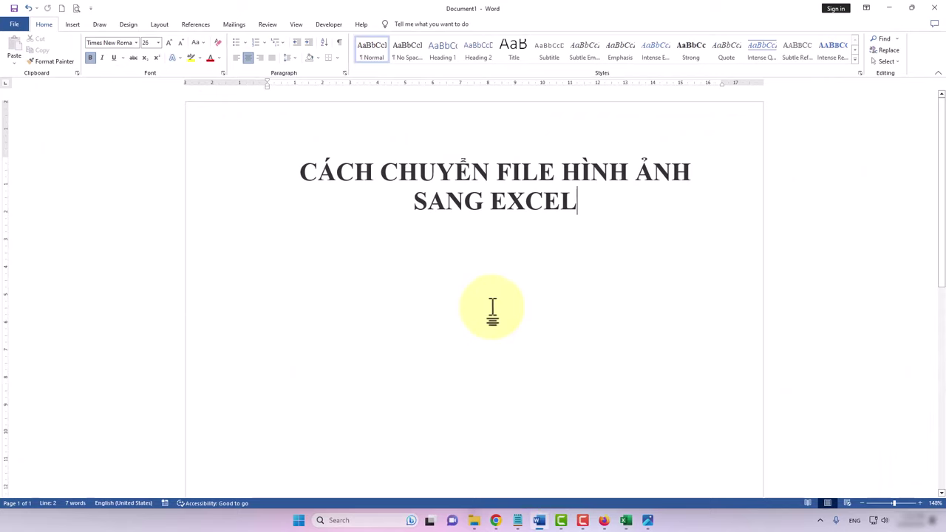